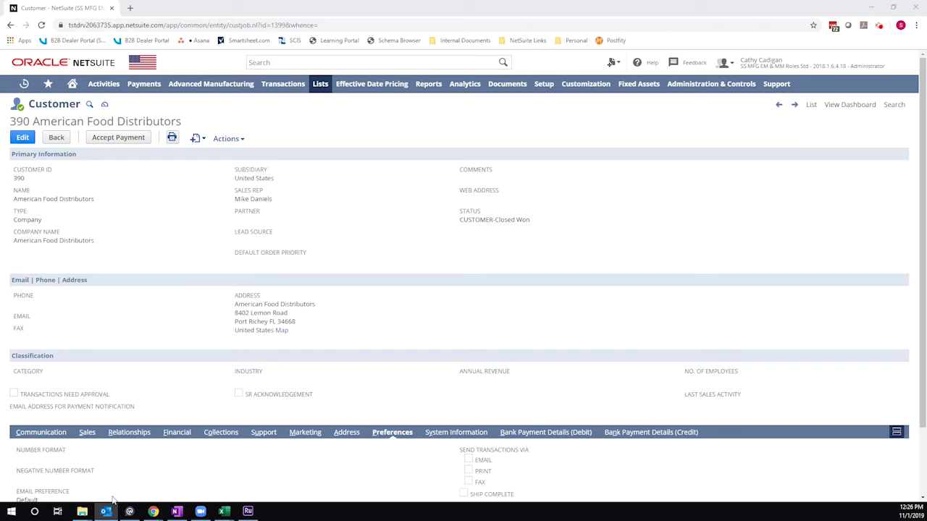
Open the Workflows list's New link in a new browser tab for a blank workflow form.
scroll(116, 492, down, 1)
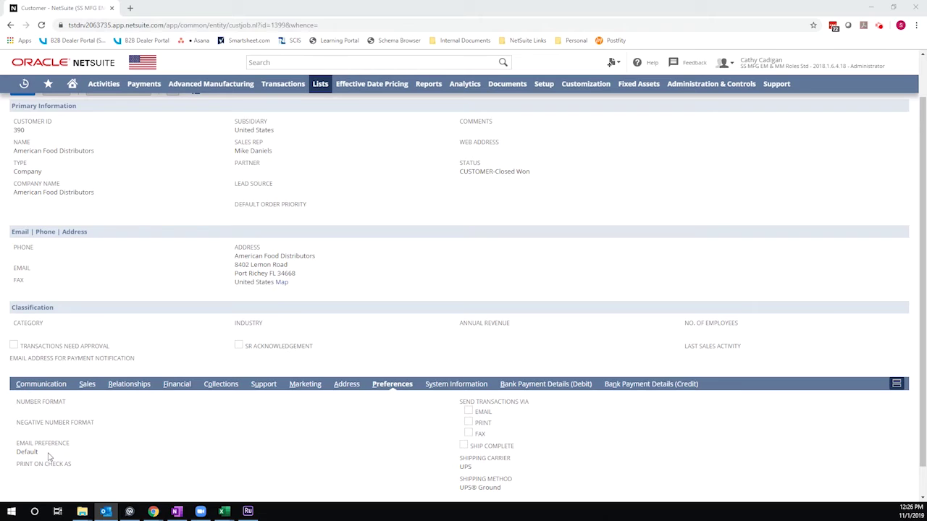
scroll(46, 453, up, 1)
scroll(278, 373, down, 2)
scroll(143, 405, down, 1)
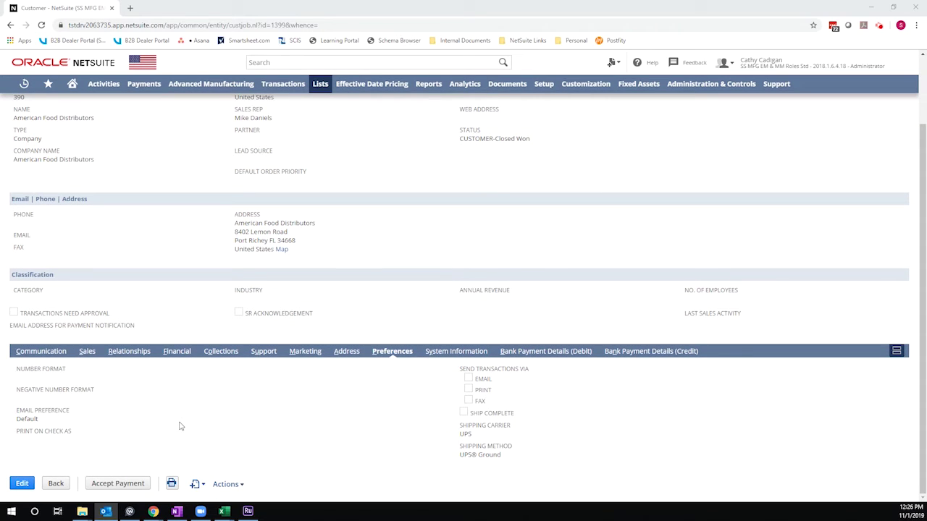
scroll(181, 426, up, 1)
scroll(174, 426, up, 1)
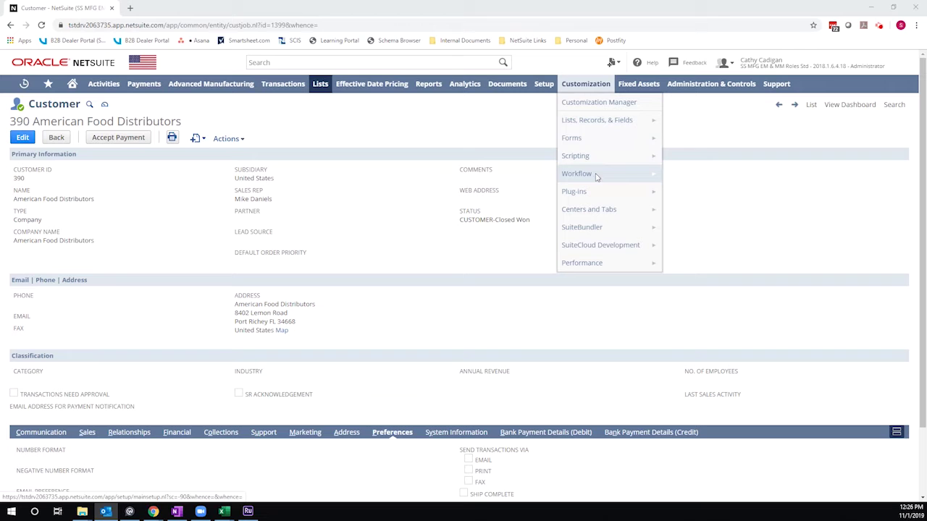
mouse_move(577, 173)
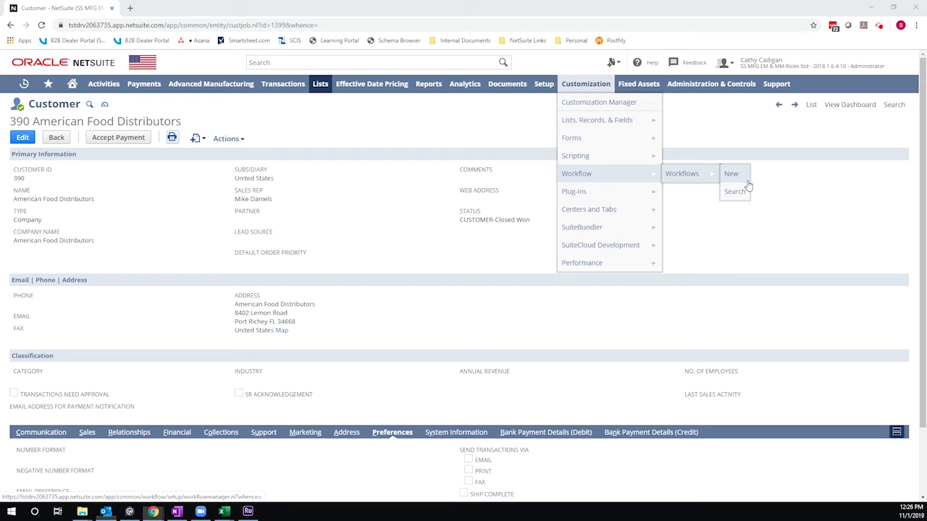
right_click(745, 179)
click(757, 186)
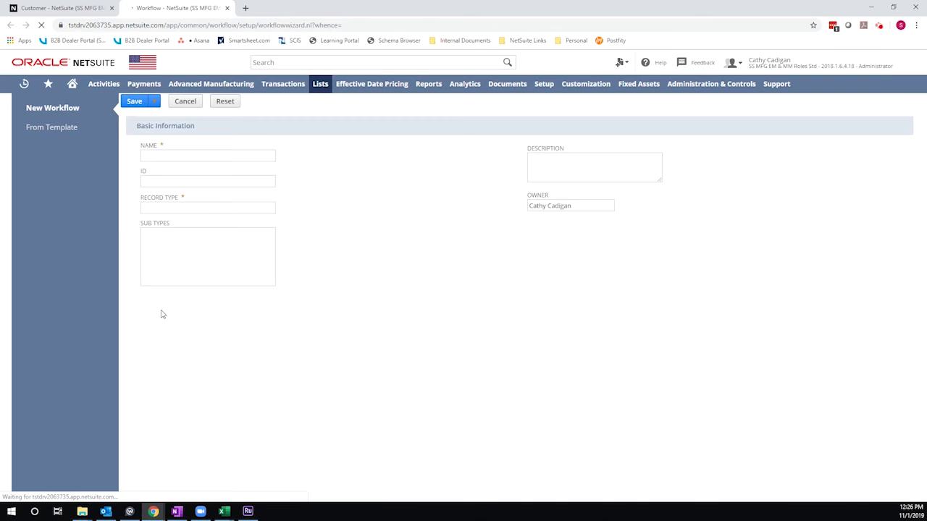
Name the workflow 'Set Email Preference' with ID '_set_email_preference'.
click(191, 170)
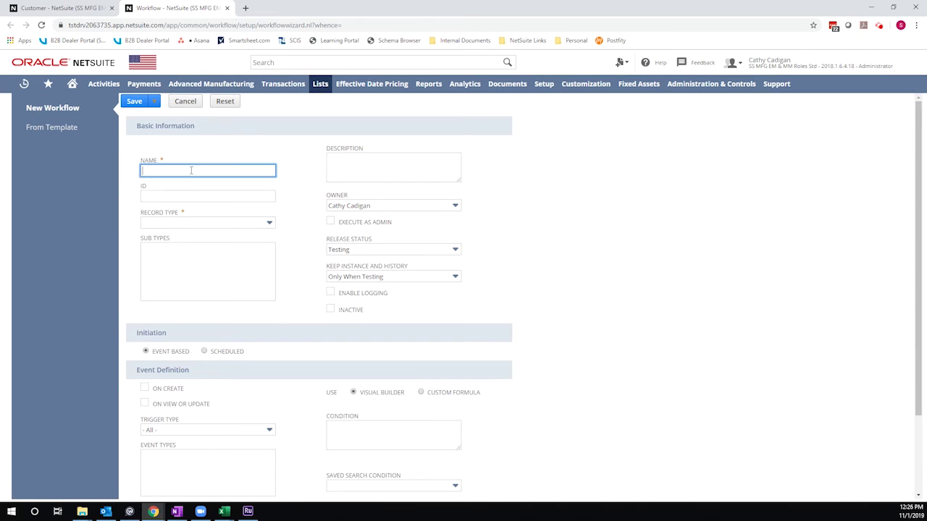
text(Set E)
text(mail Prefer)
text(ence)
key(Tab)
text(_)
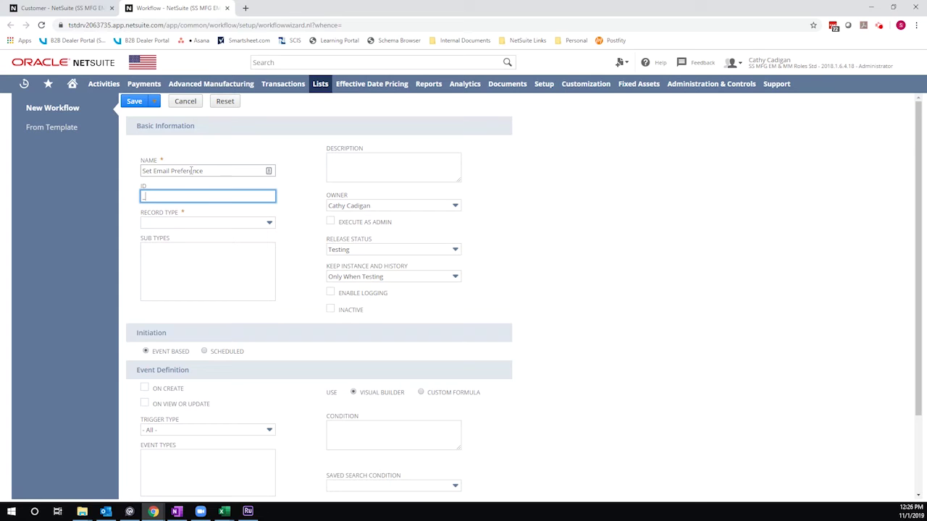
text(set_email)
text(_preference)
Set Record Type to Customer with Customer, Lead and Prospect sub types.
click(184, 225)
key(c)
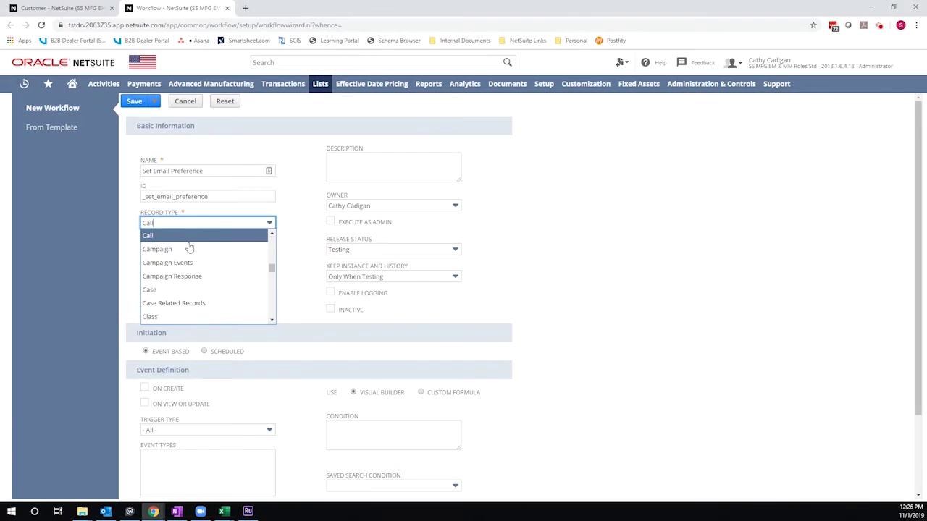
scroll(197, 286, down, 3)
scroll(196, 288, down, 2)
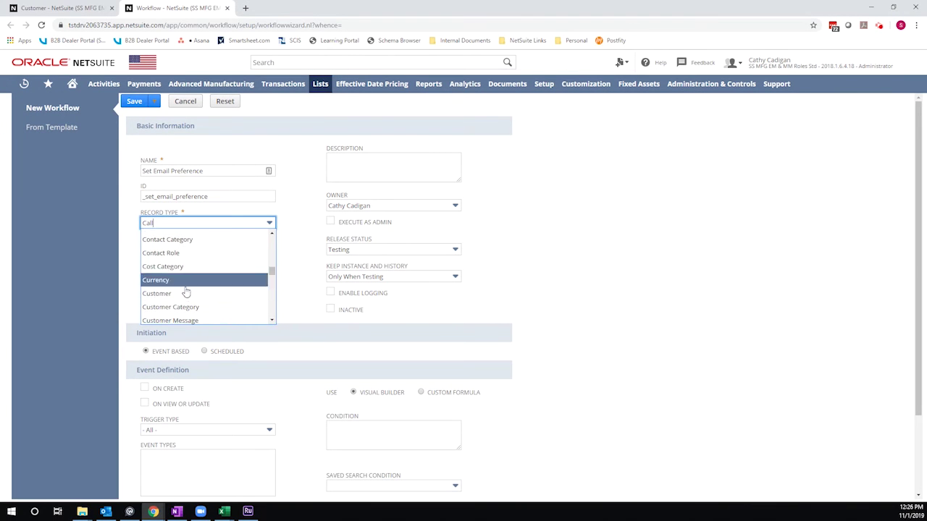
click(181, 295)
click(173, 253)
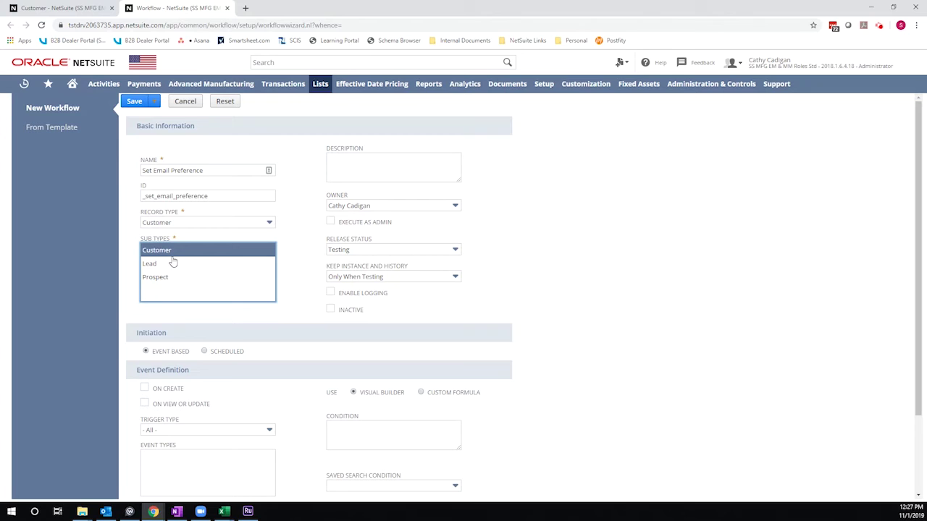
shift+click(174, 278)
Enter the description 'Email Preference to PDF on new customer records.'.
click(393, 166)
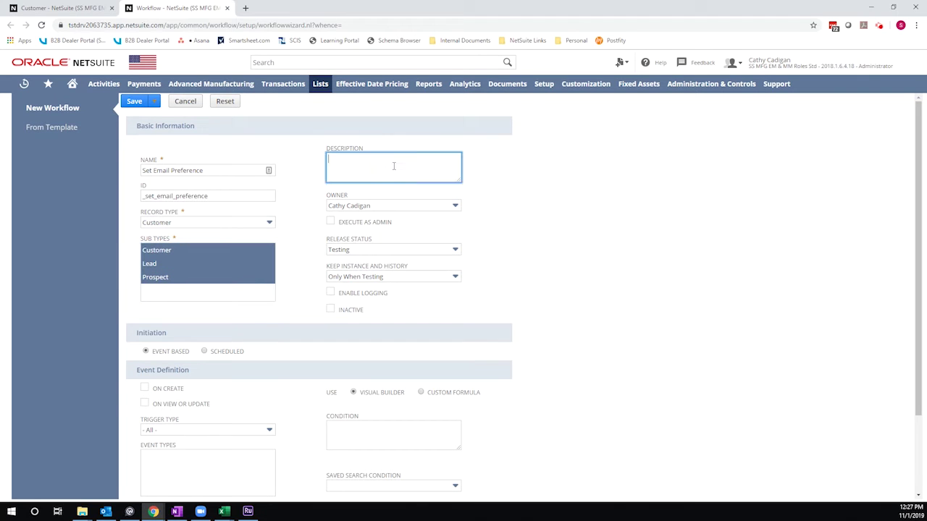
text(Sets the)
text( em)
key(BackSpace)
key(BackSpace)
text(Email)
text( Preference )
text(to PDF on)
text( new customer re)
text(cords.)
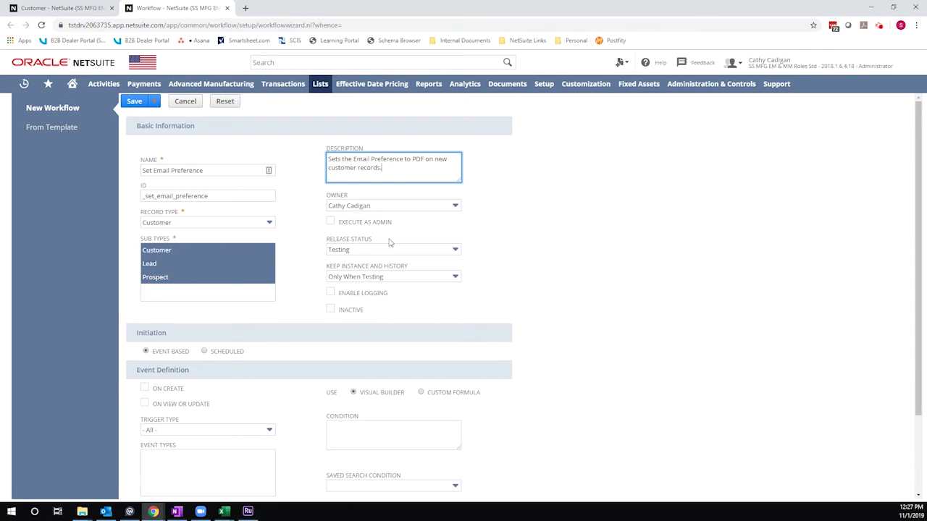
Set Release Status to Released, trigger the workflow On Create, and save it.
click(386, 250)
click(386, 302)
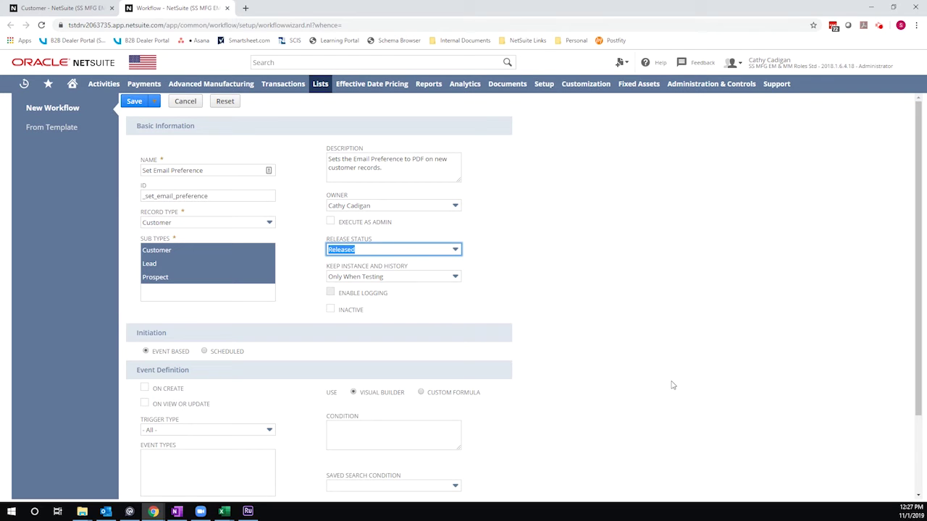
click(144, 389)
scroll(320, 460, down, 1)
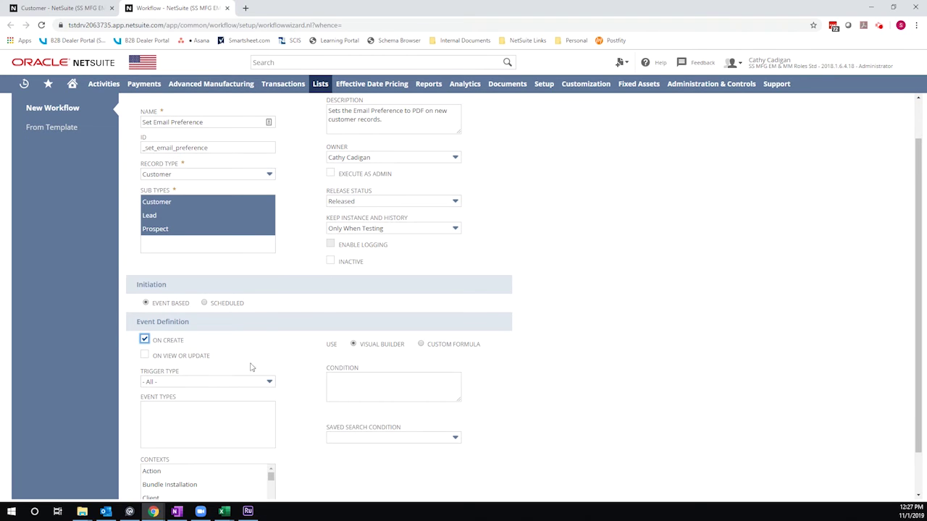
scroll(291, 388, down, 1)
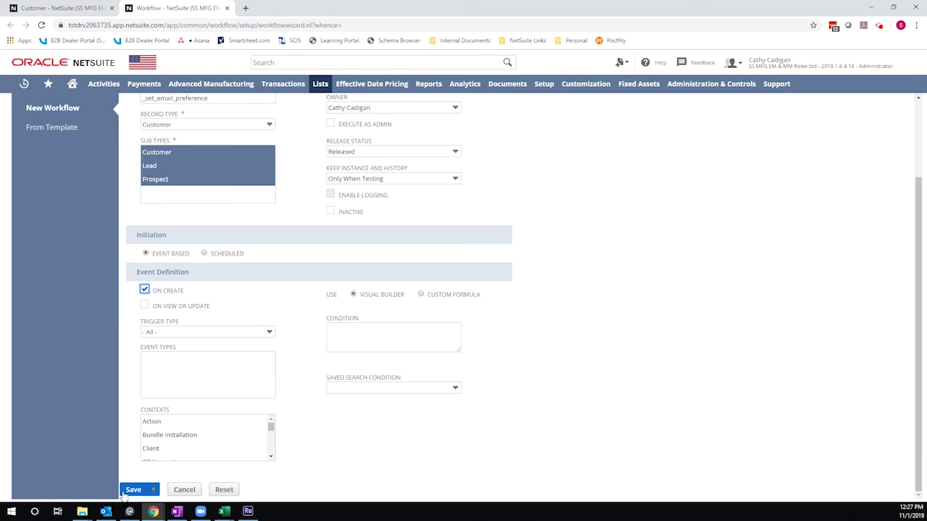
click(126, 491)
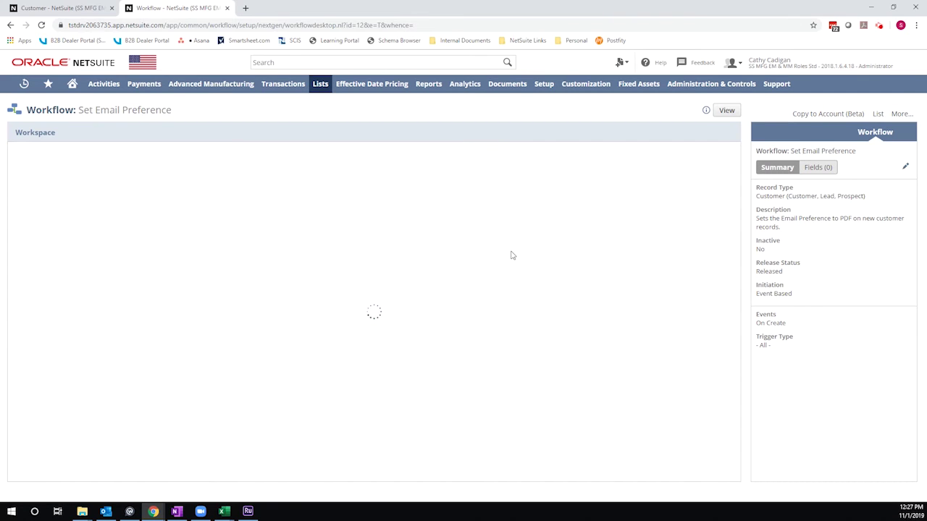
Start a new Set Field Value action on State 1.
click(185, 213)
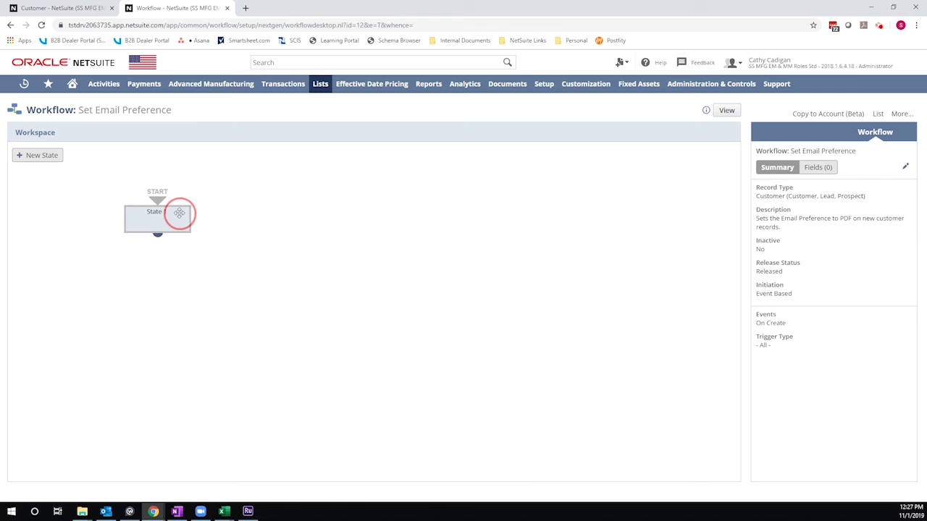
click(784, 474)
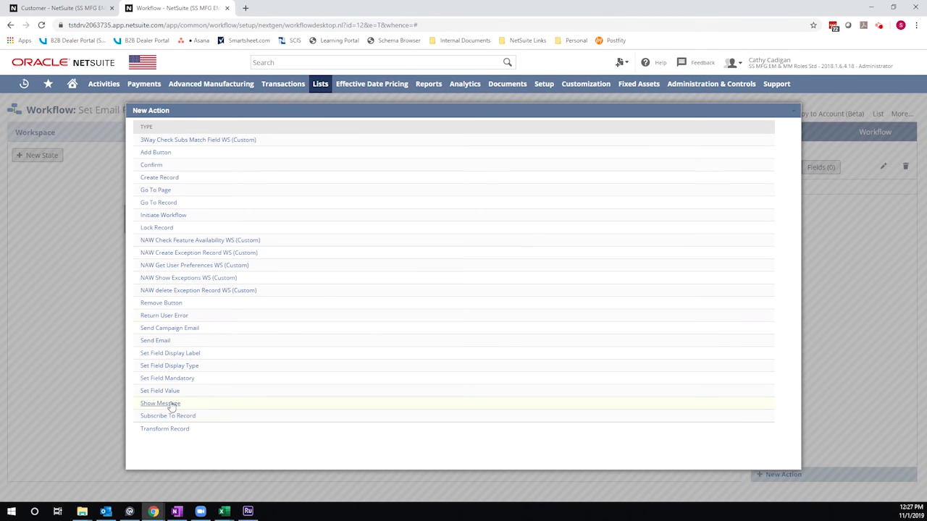
click(166, 391)
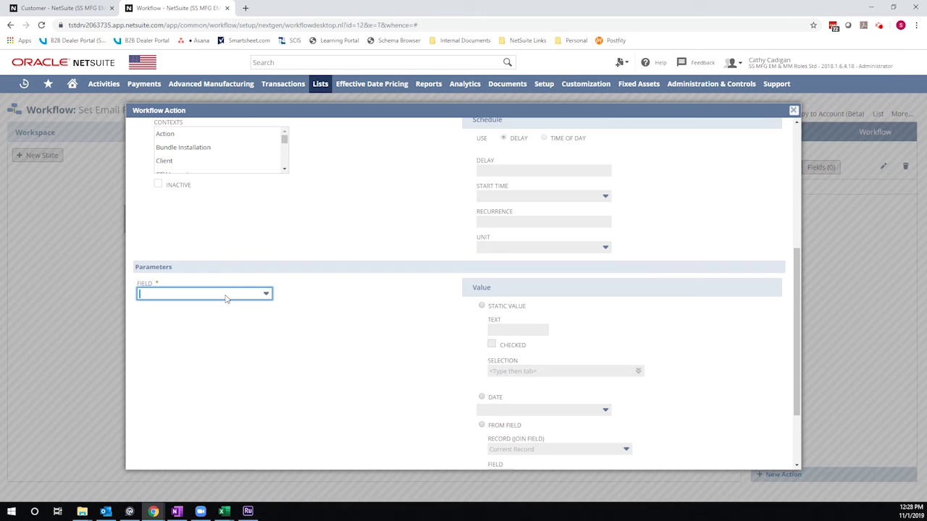
Set the action's field to Email Preference with static value PDF.
click(226, 295)
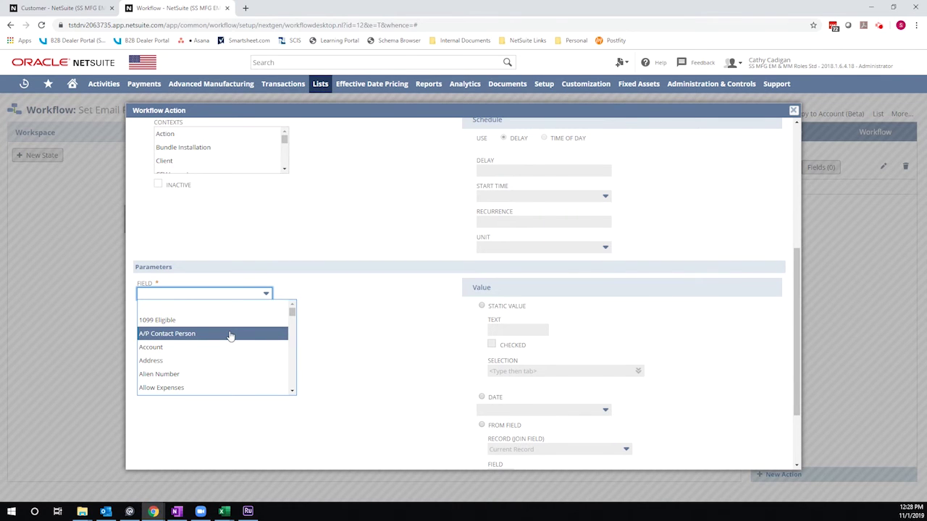
text(e)
click(196, 379)
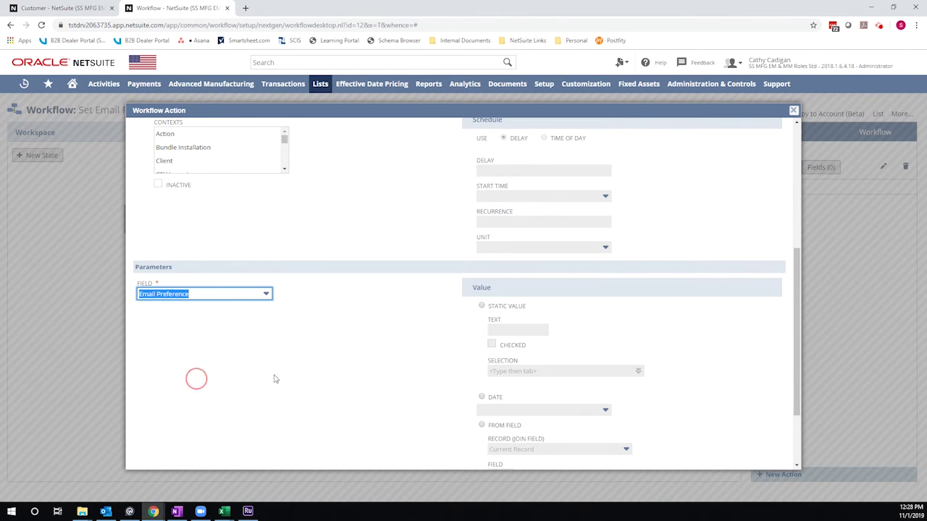
click(481, 306)
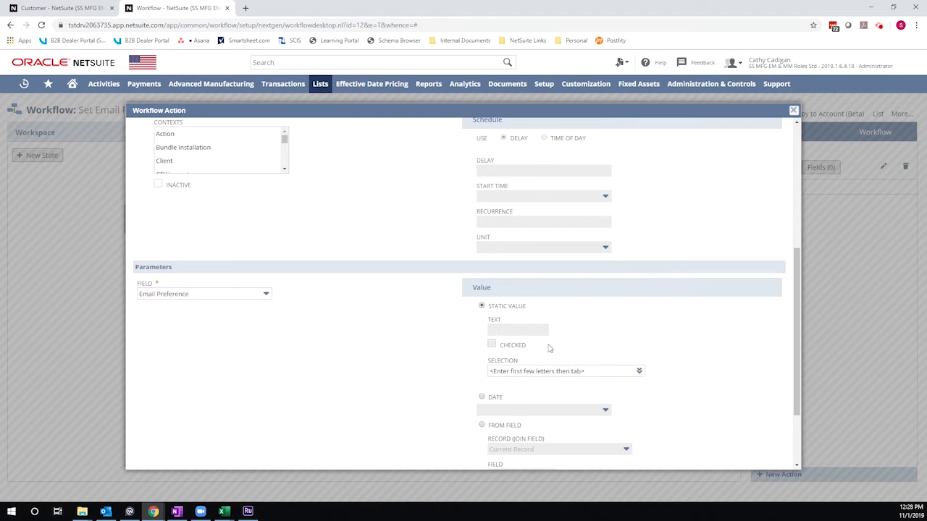
click(639, 372)
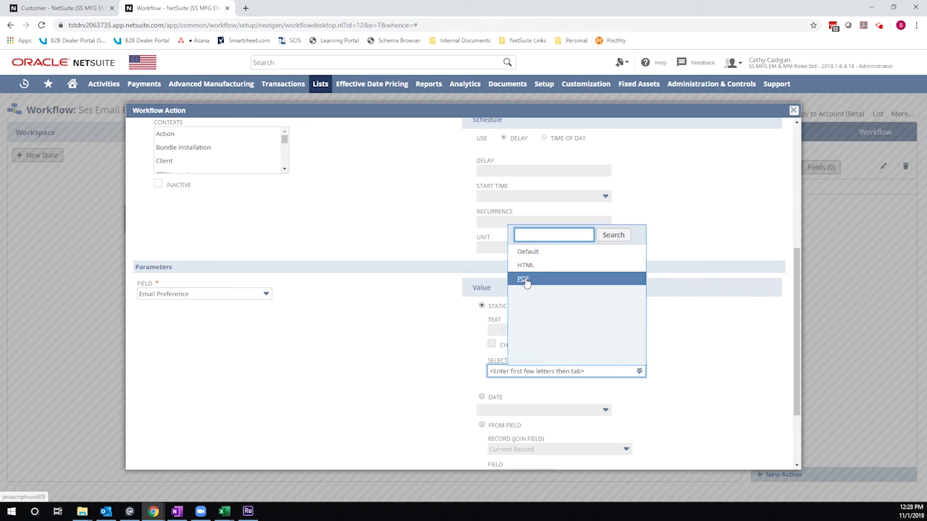
click(525, 280)
Set Trigger On to Before Record Load and save the action.
scroll(350, 395, up, 3)
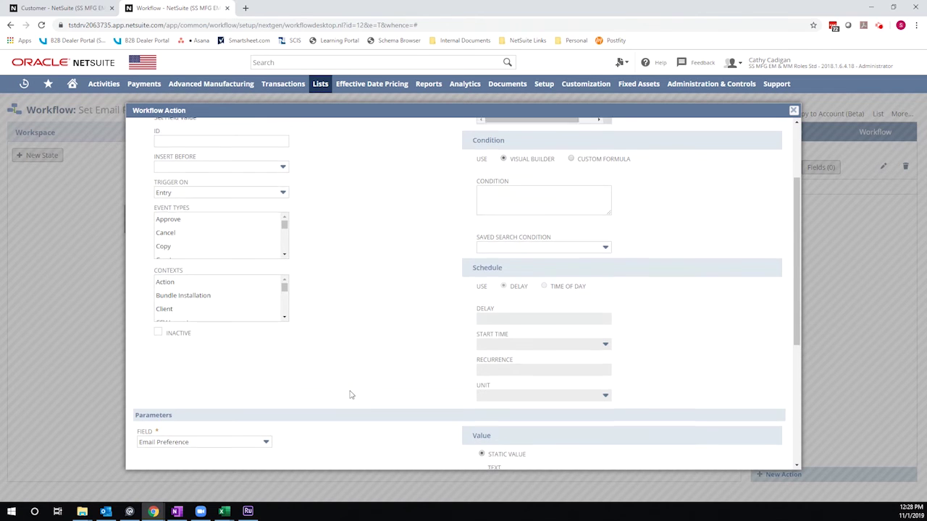
scroll(351, 394, up, 2)
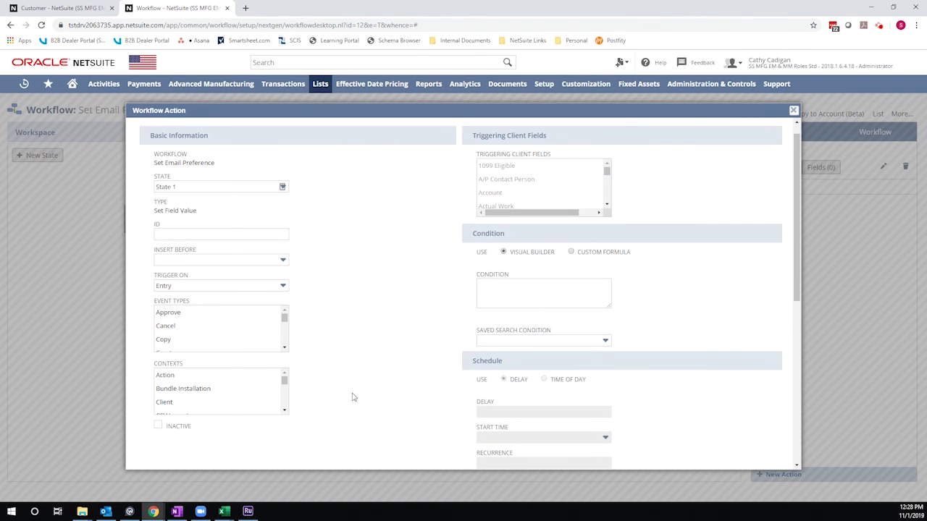
click(244, 290)
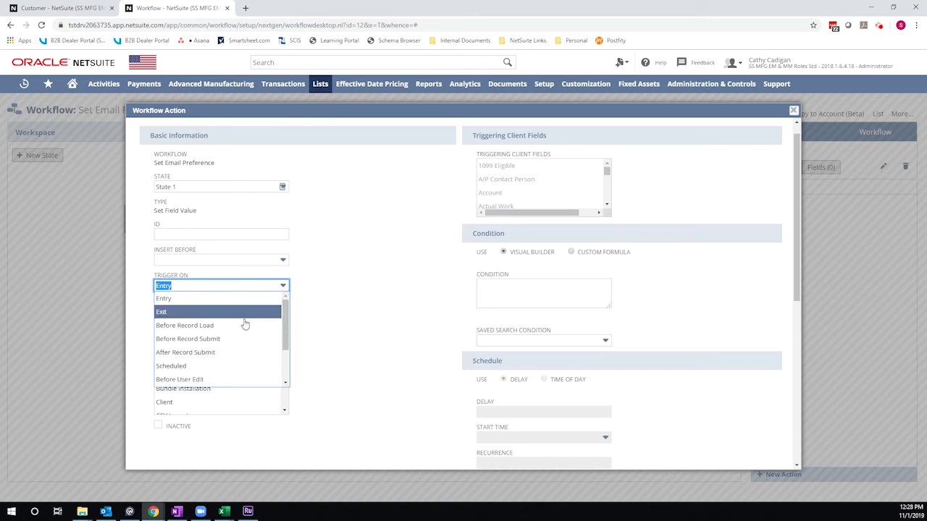
click(244, 323)
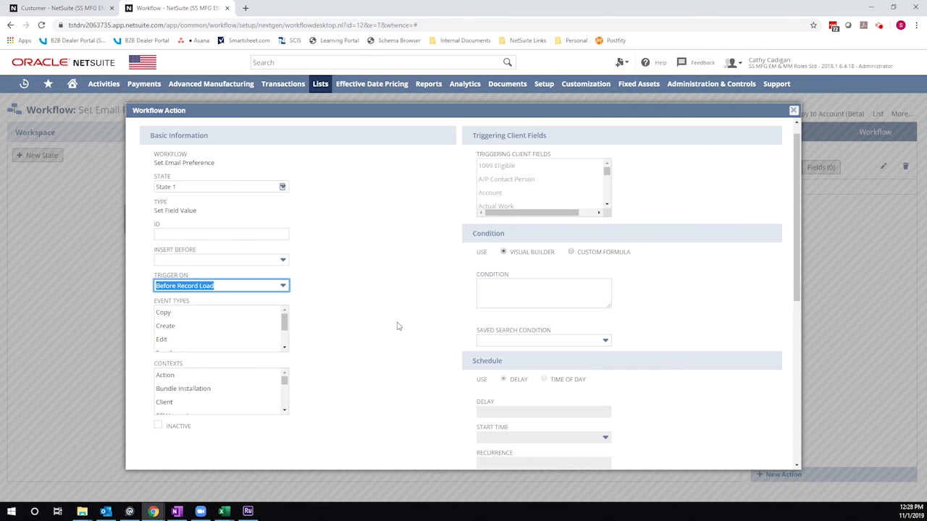
scroll(397, 327, down, 5)
scroll(397, 325, down, 3)
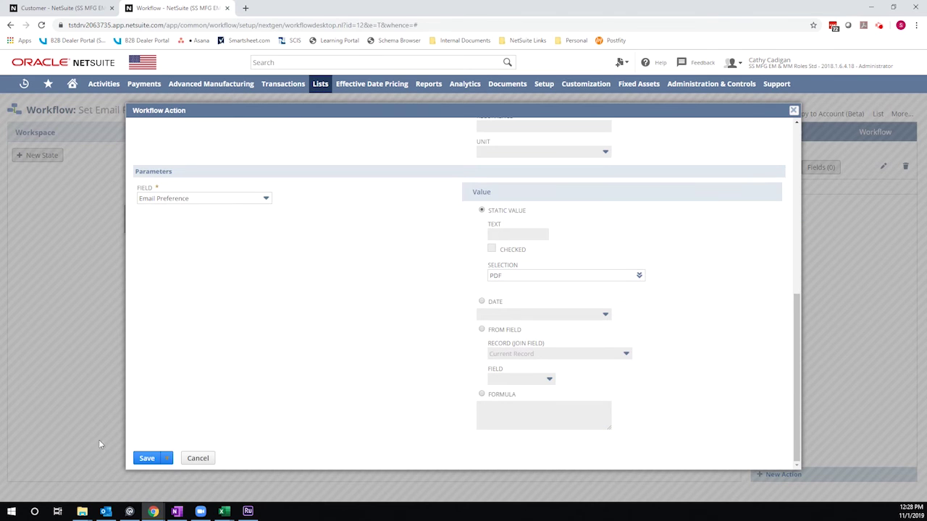
click(142, 458)
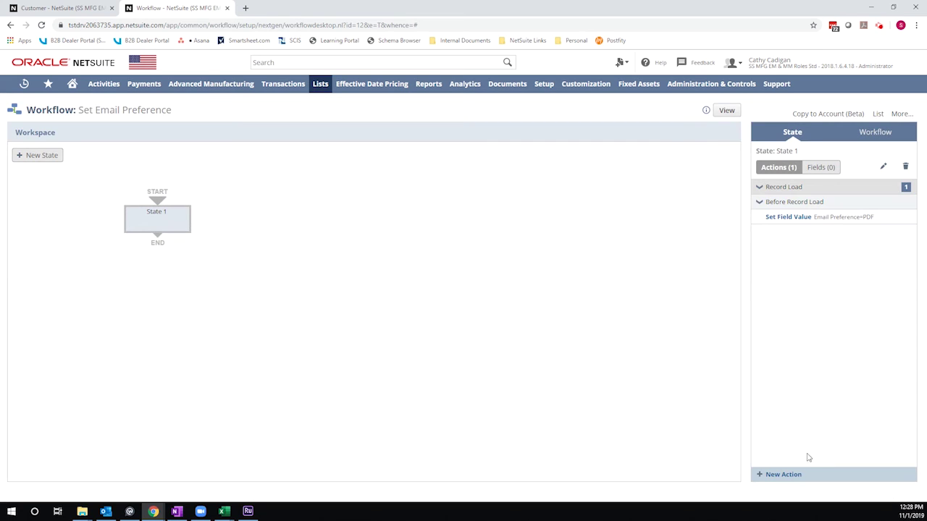
Start a new Set Field Display Type action on State 1.
click(783, 474)
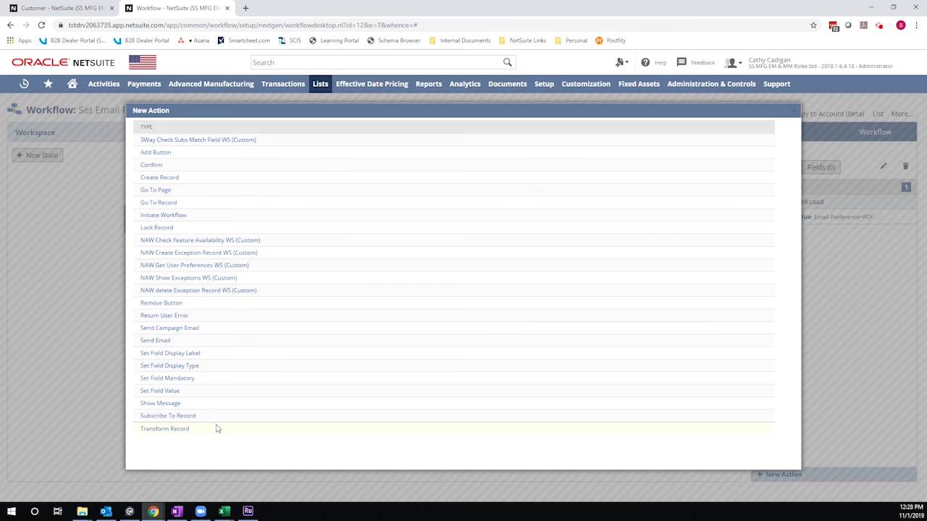
click(184, 367)
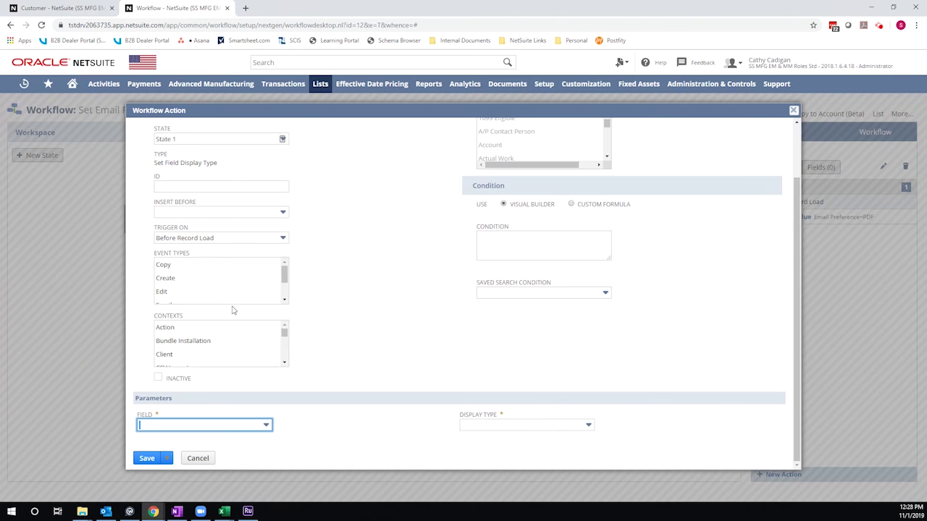
Target the Email Preference field with Display Type Disabled and save the action.
click(200, 425)
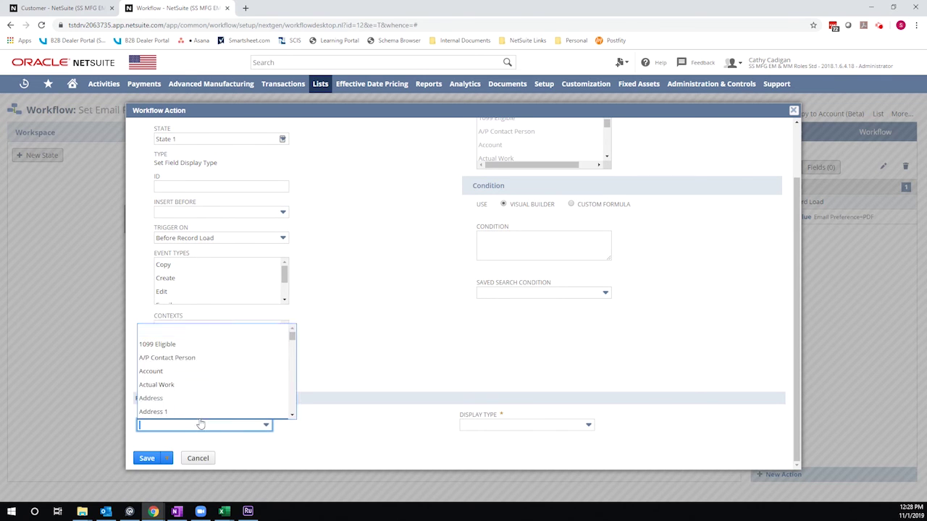
text(E-mail Preference)
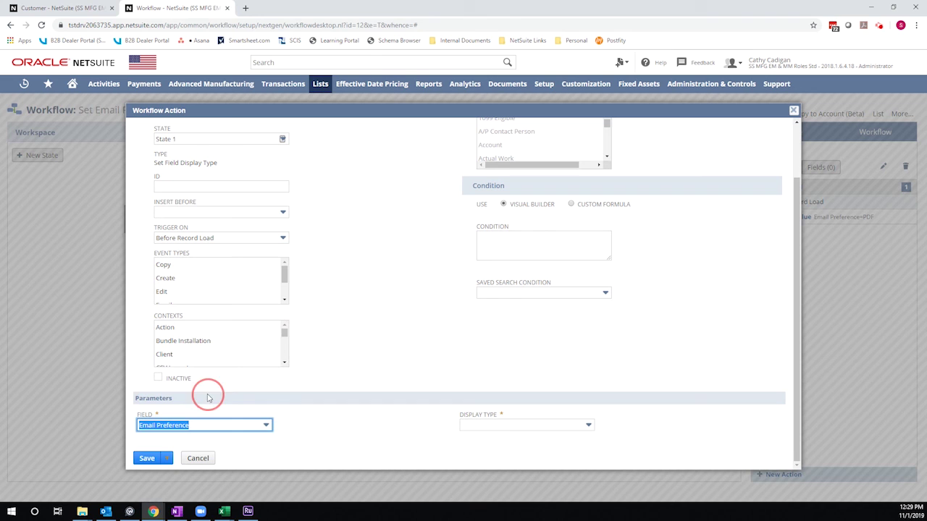
click(556, 426)
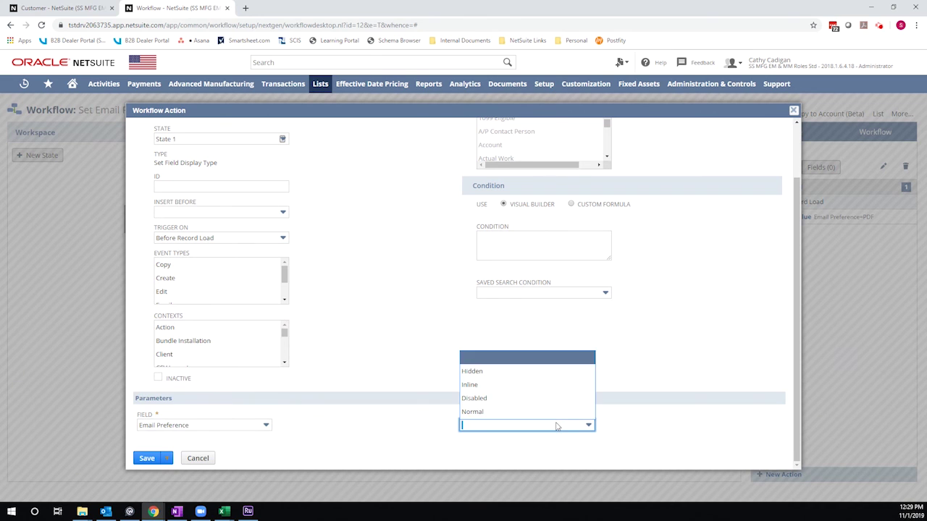
click(521, 400)
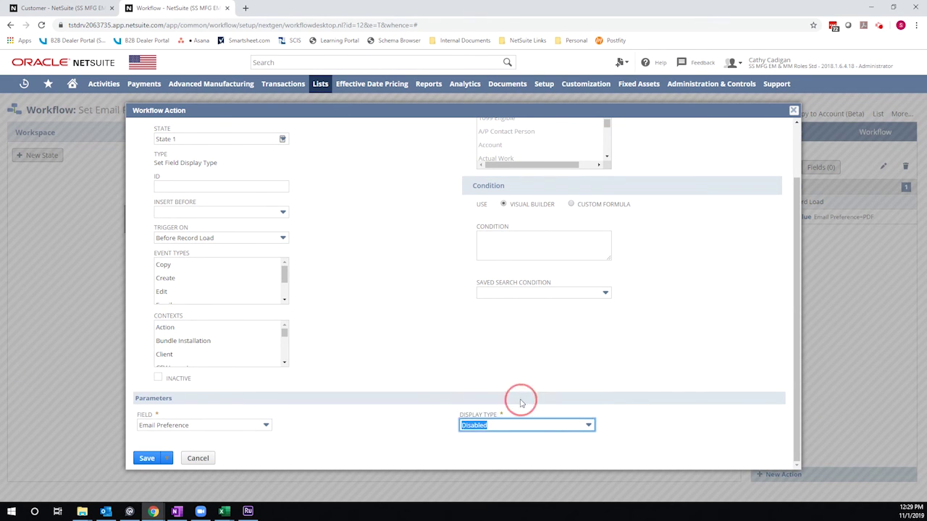
scroll(328, 415, up, 2)
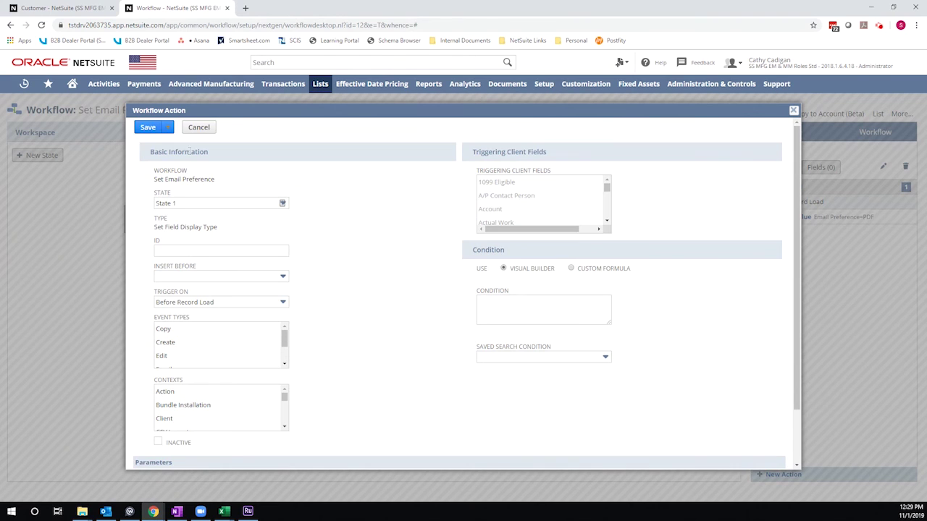
click(146, 129)
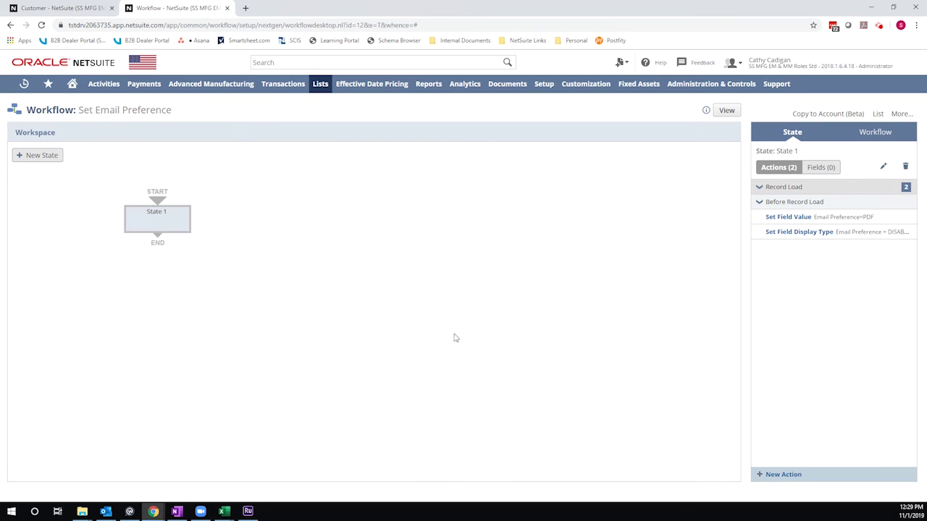
mouse_move(320, 84)
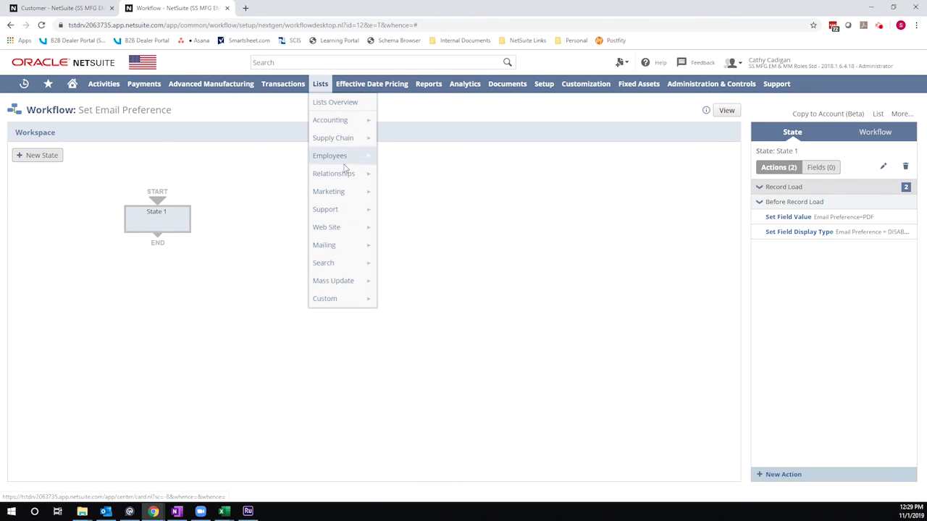
mouse_move(397, 209)
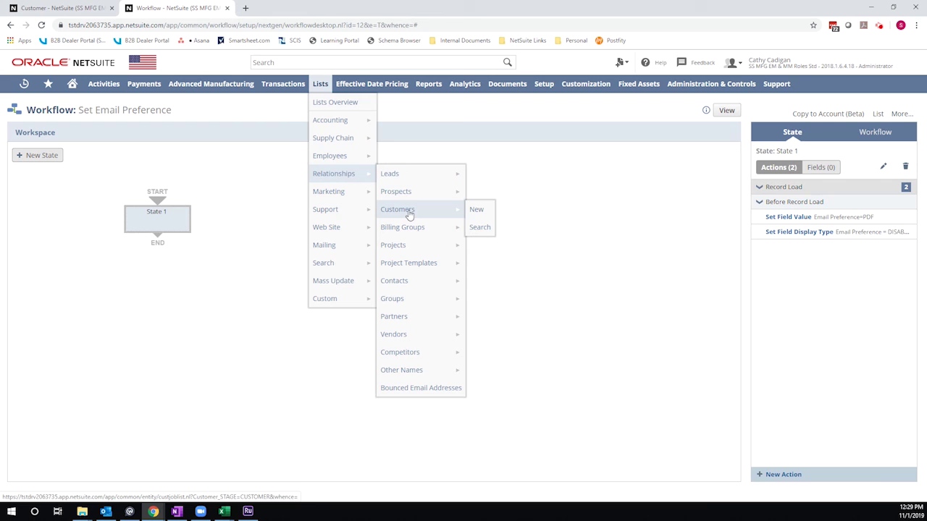
Open the Customers list's New link in a new tab for a blank customer form.
right_click(477, 213)
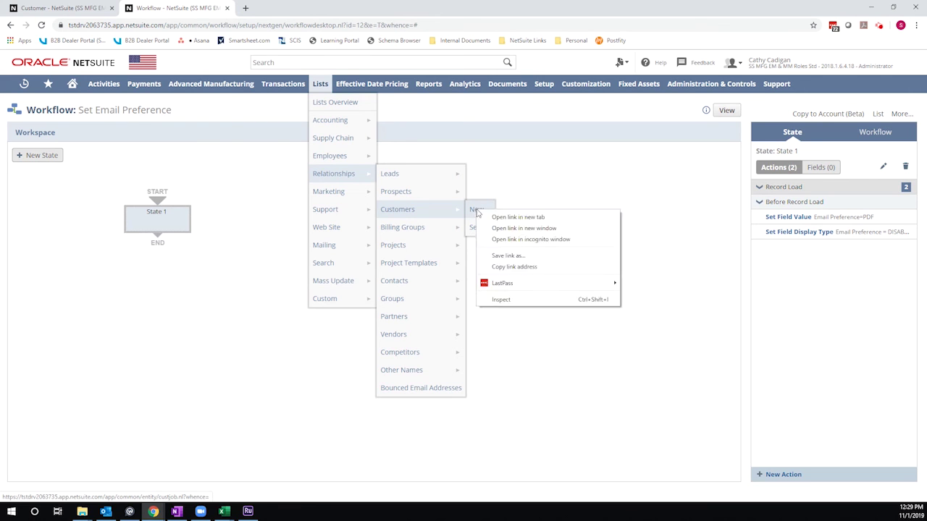
click(503, 216)
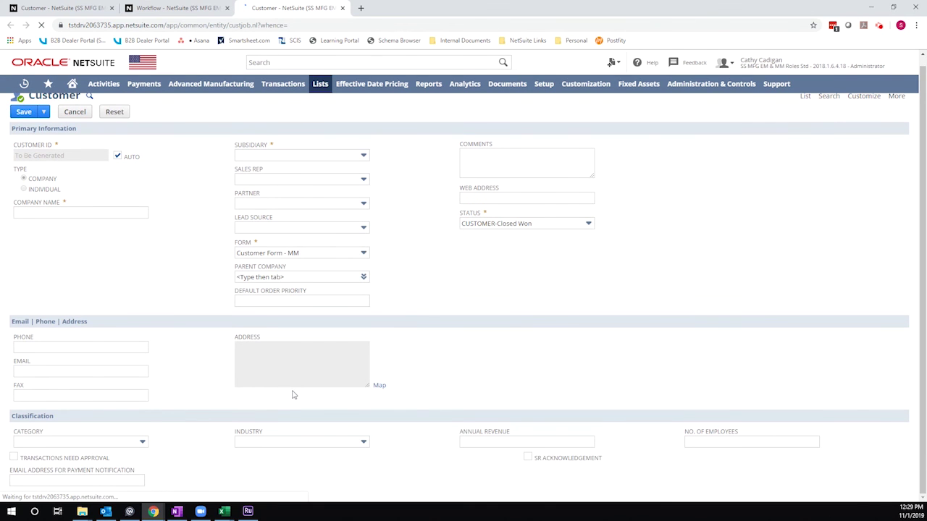
Open the new customer's Preferences subtab to confirm Email Preference is PDF and locked.
scroll(296, 394, down, 2)
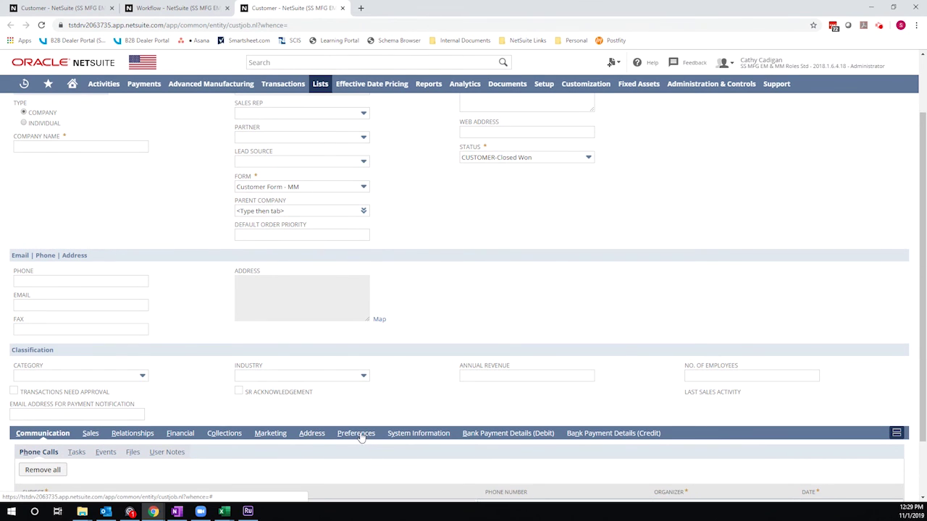
click(357, 436)
scroll(358, 437, down, 2)
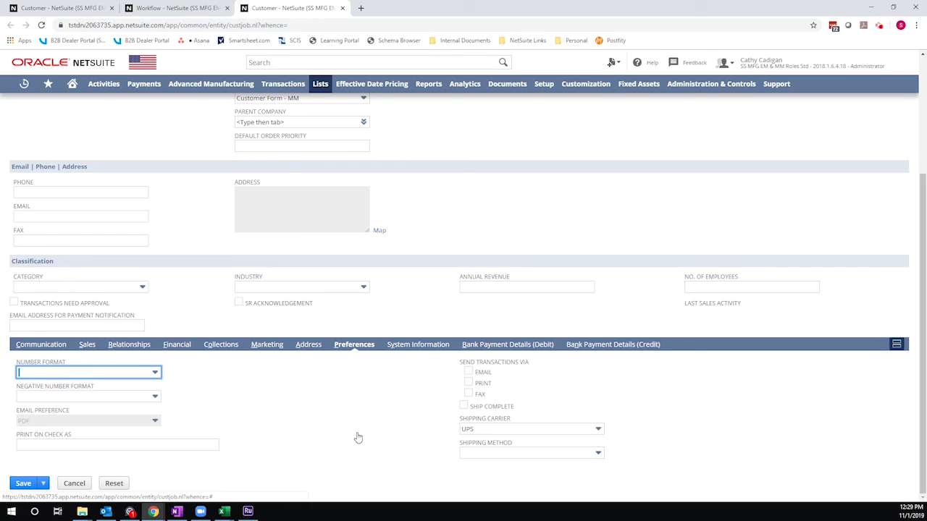
click(156, 422)
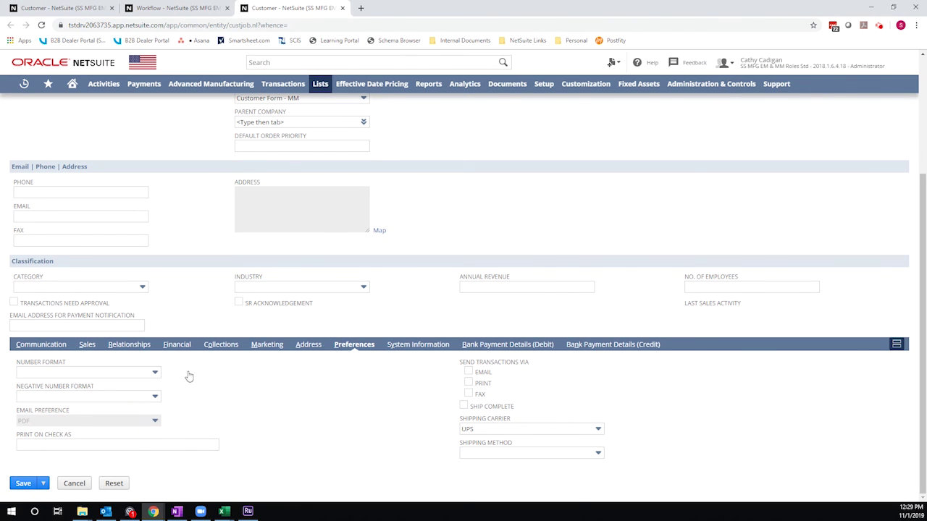